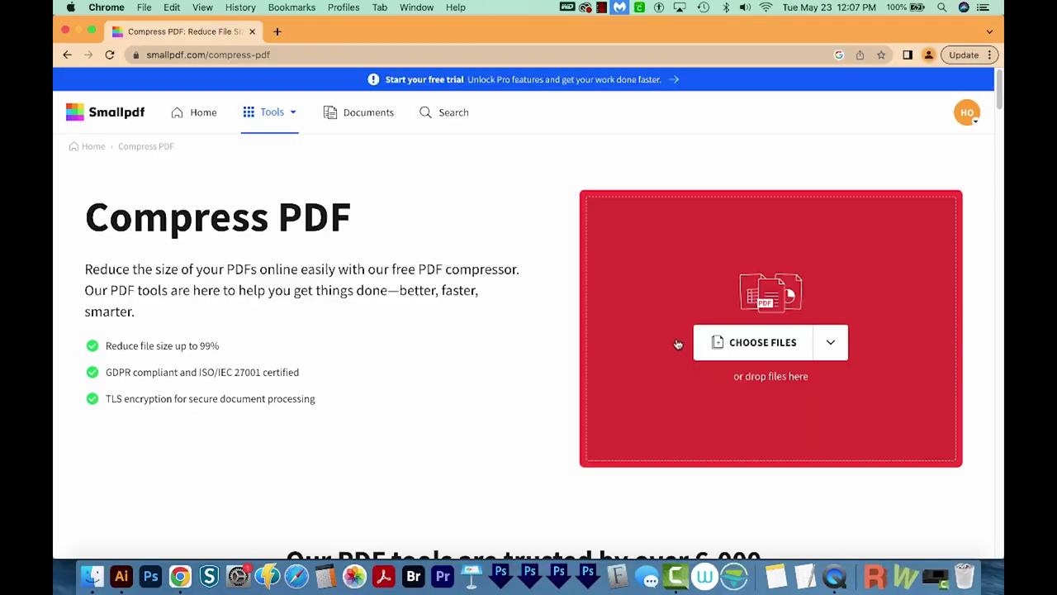
Step: Preview and upload the 12 MB Menu.pdf to Smallpdf, then download the 3.2 MB Menu-compressed.pdf
{"action": "left_click", "coordinate": [795, 346]}
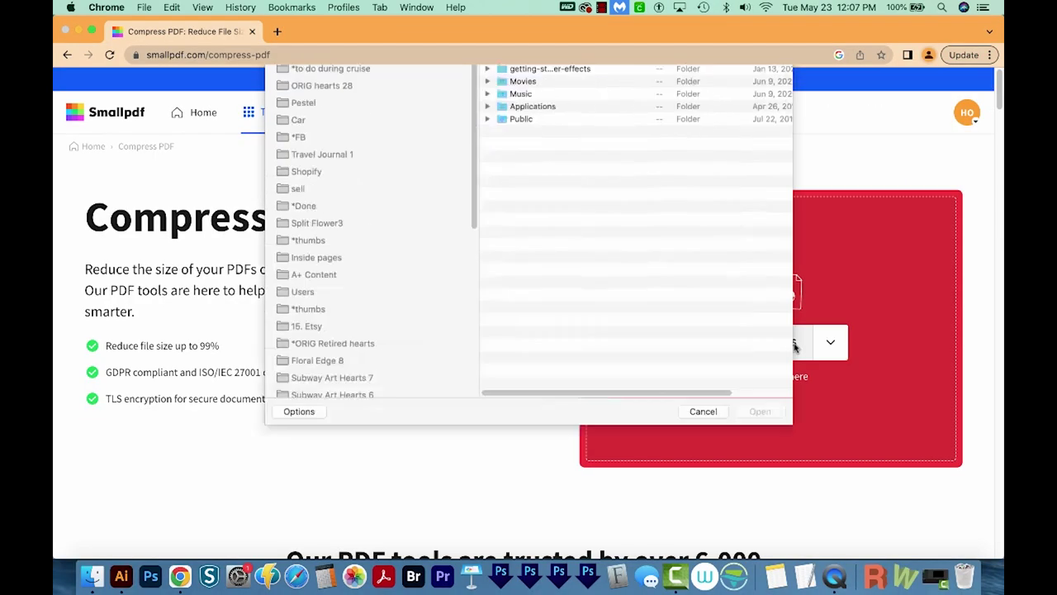
{"action": "left_click", "coordinate": [528, 195]}
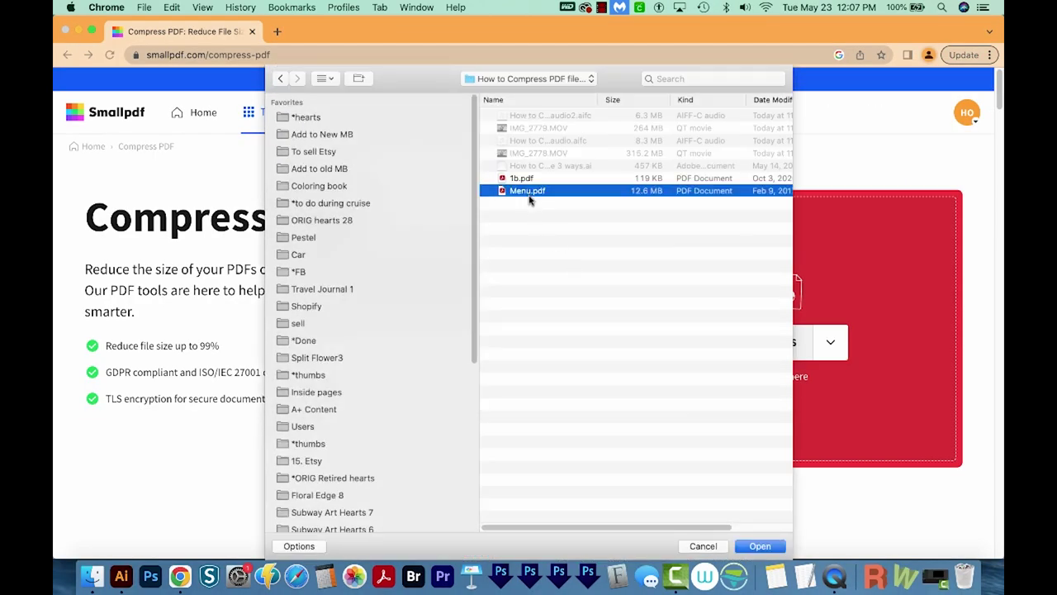
{"action": "key", "text": "space"}
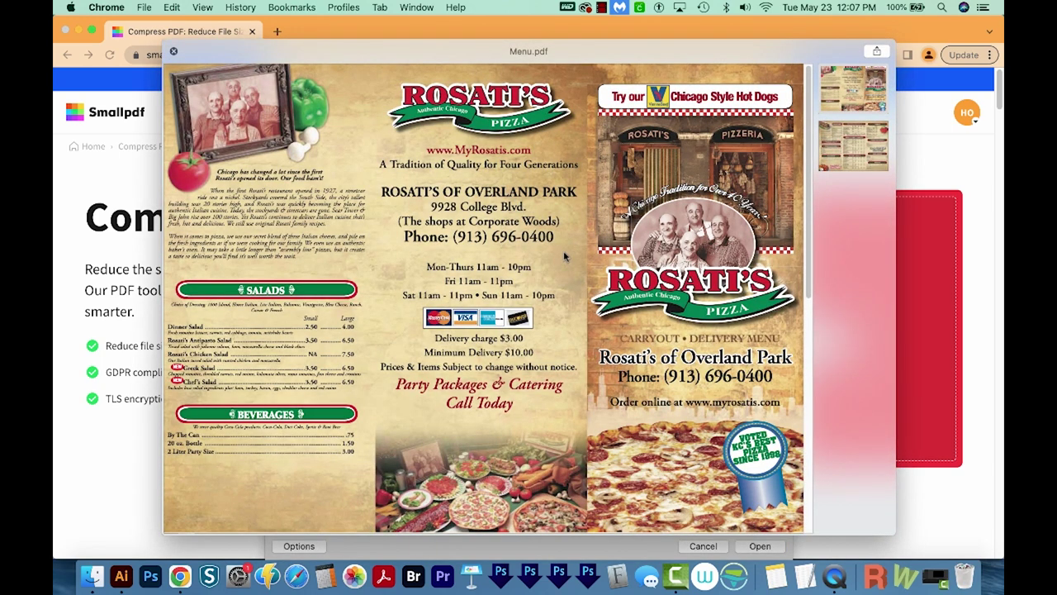
{"action": "scroll", "coordinate": [801, 153], "scroll_direction": "down", "scroll_amount": 10}
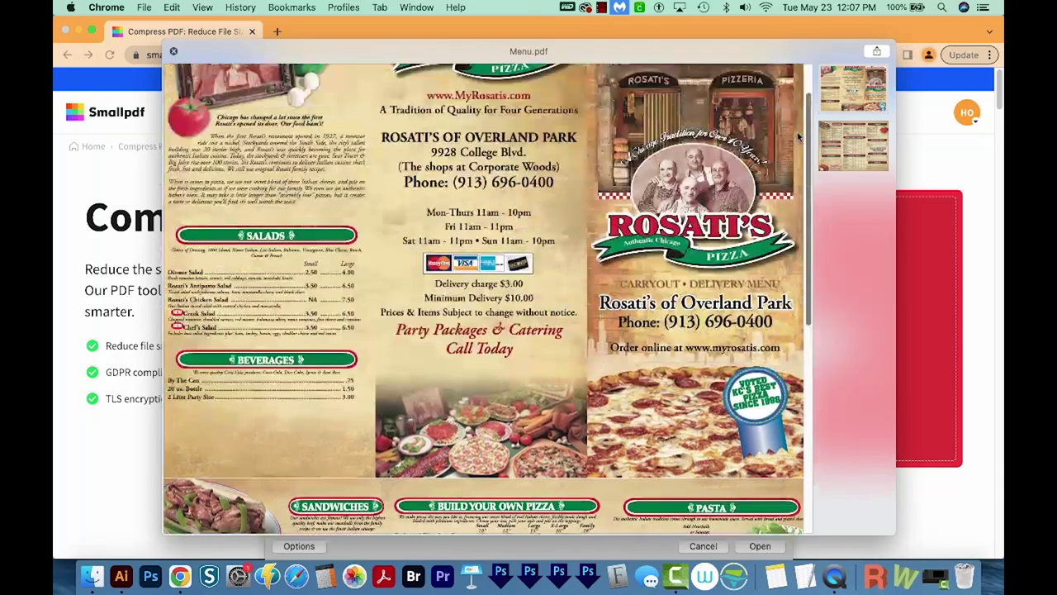
{"action": "key", "text": "space"}
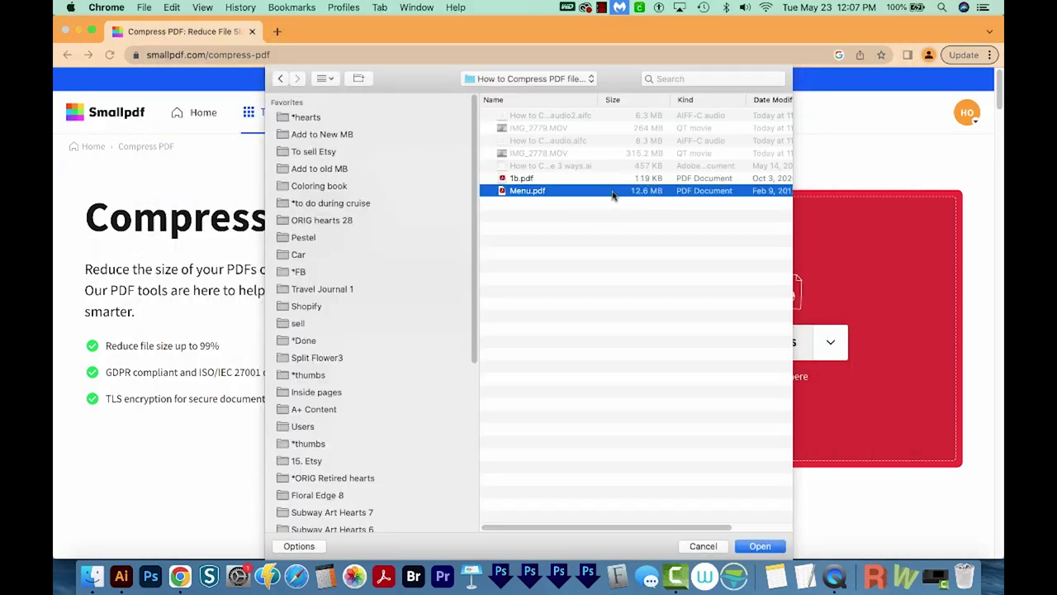
{"action": "left_click", "coordinate": [760, 547]}
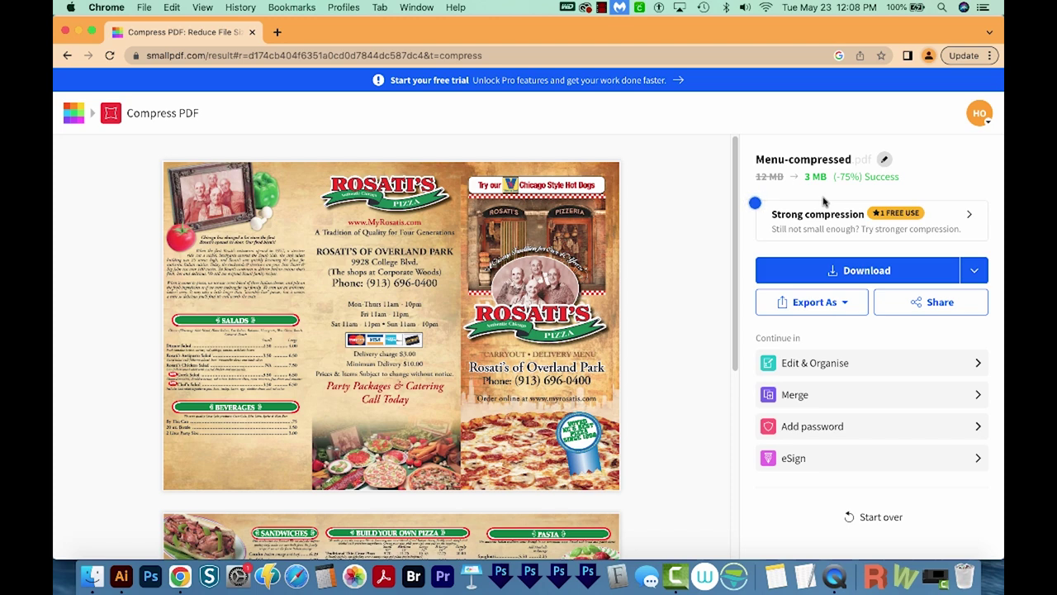
{"action": "left_click", "coordinate": [877, 273]}
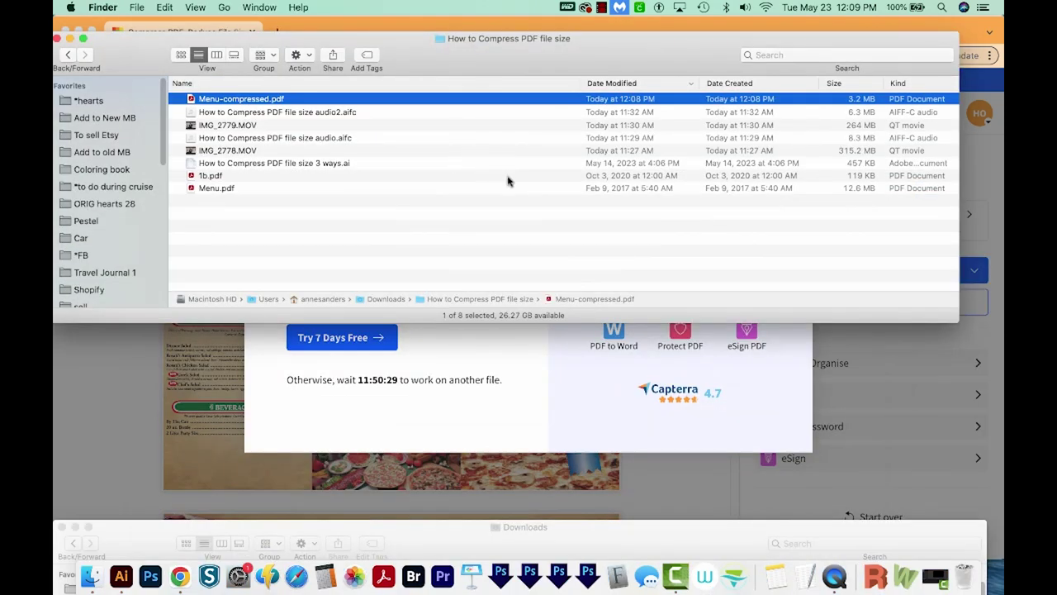
Step: Open Menu-compressed.pdf and the original Menu.pdf in Adobe Acrobat
{"action": "key", "text": "super+o"}
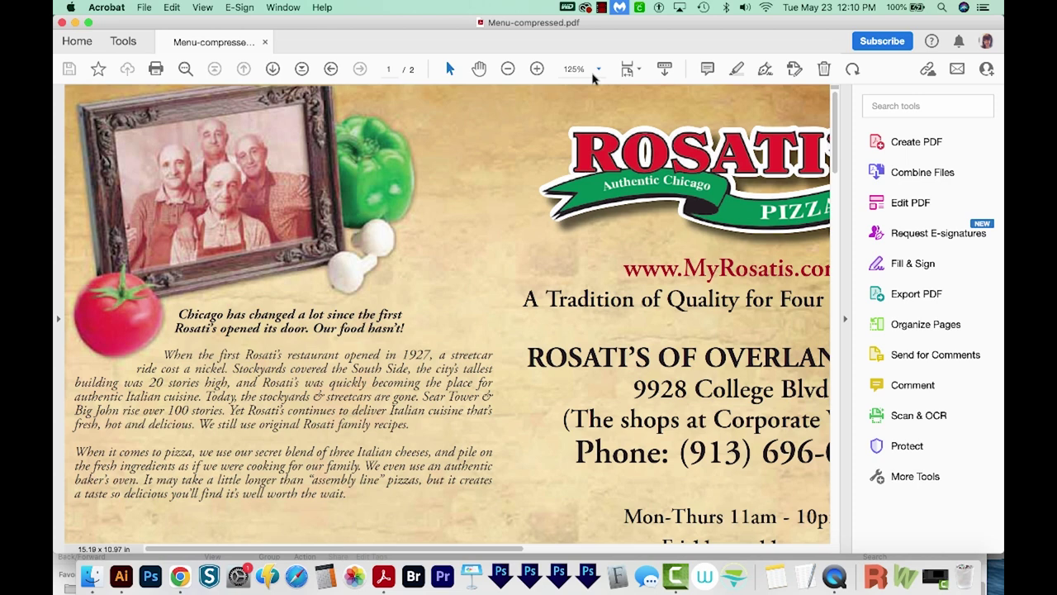
{"action": "left_click", "coordinate": [96, 576]}
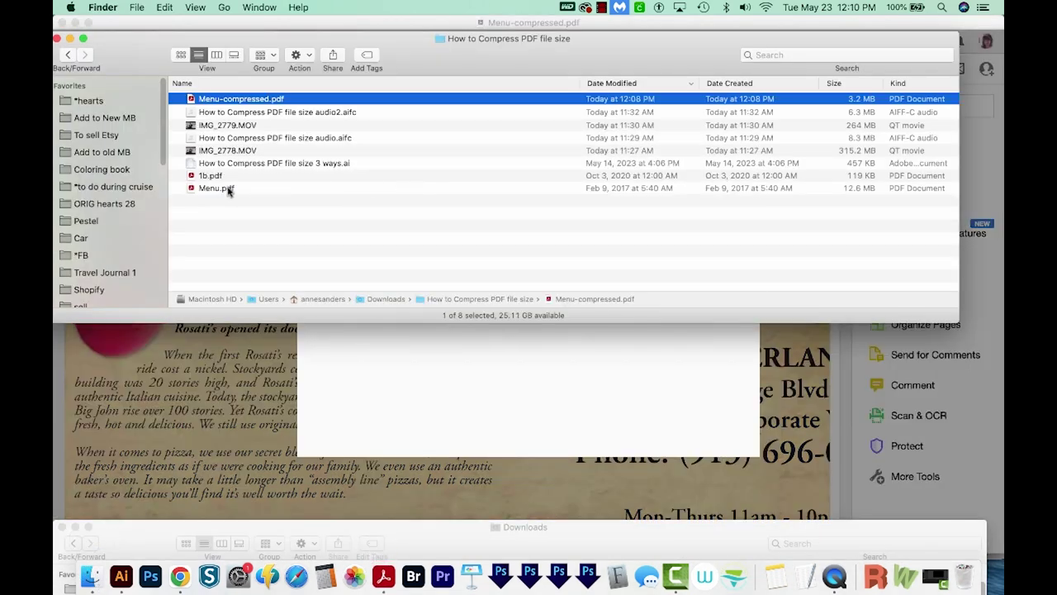
{"action": "double_click", "coordinate": [216, 188]}
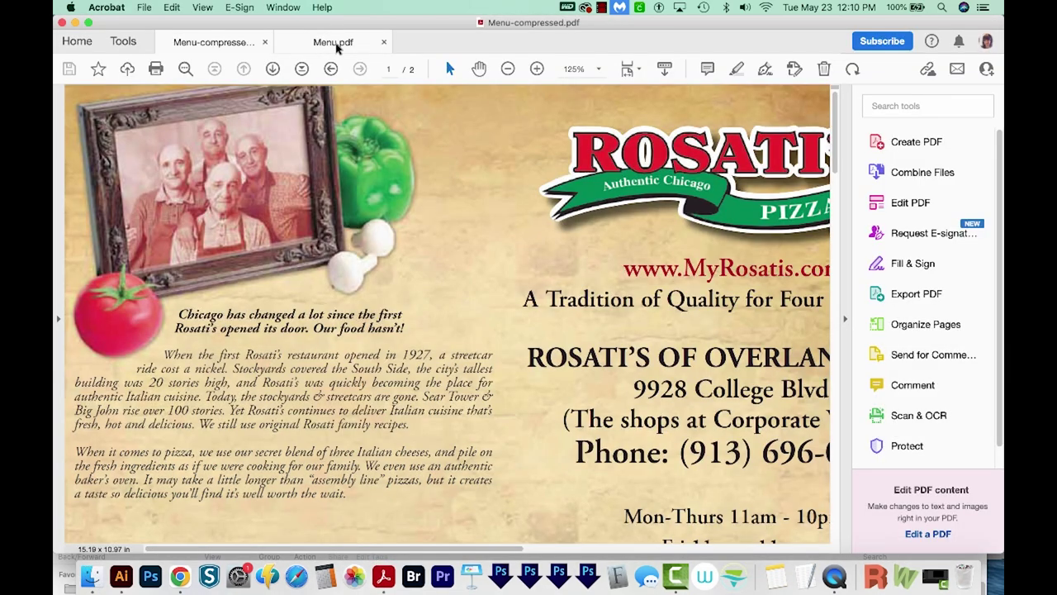
Step: Toggle between the original and compressed menu tabs to compare quality, then move Acrobat's window down
{"action": "left_click", "coordinate": [336, 45]}
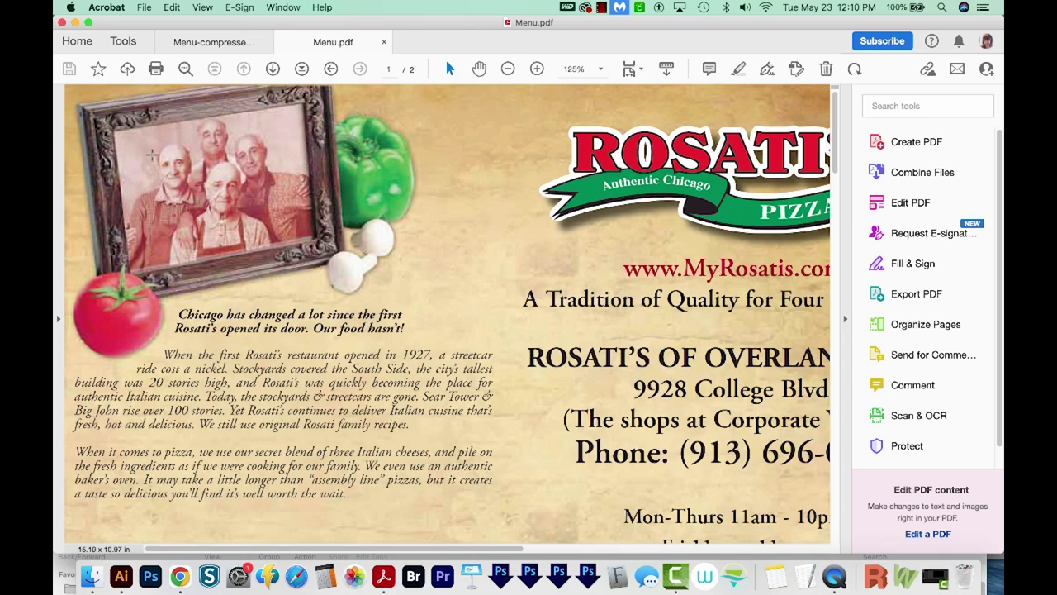
{"action": "left_click", "coordinate": [211, 45]}
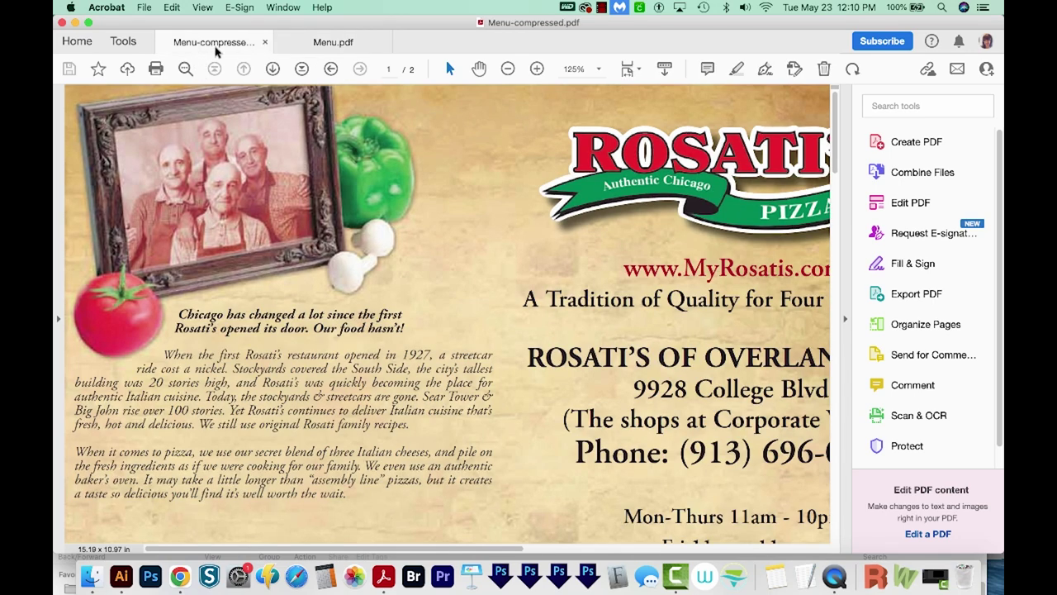
{"action": "left_click", "coordinate": [336, 42]}
{"action": "left_click", "coordinate": [240, 42]}
{"action": "left_click", "coordinate": [329, 46]}
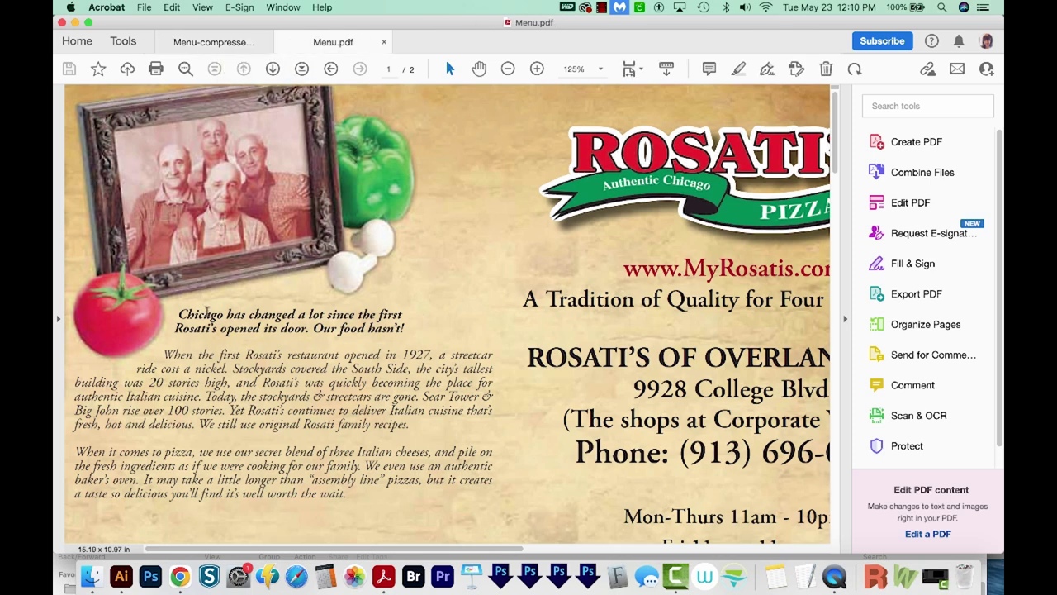
{"action": "left_click_drag", "start_coordinate": [537, 24], "coordinate": [534, 161]}
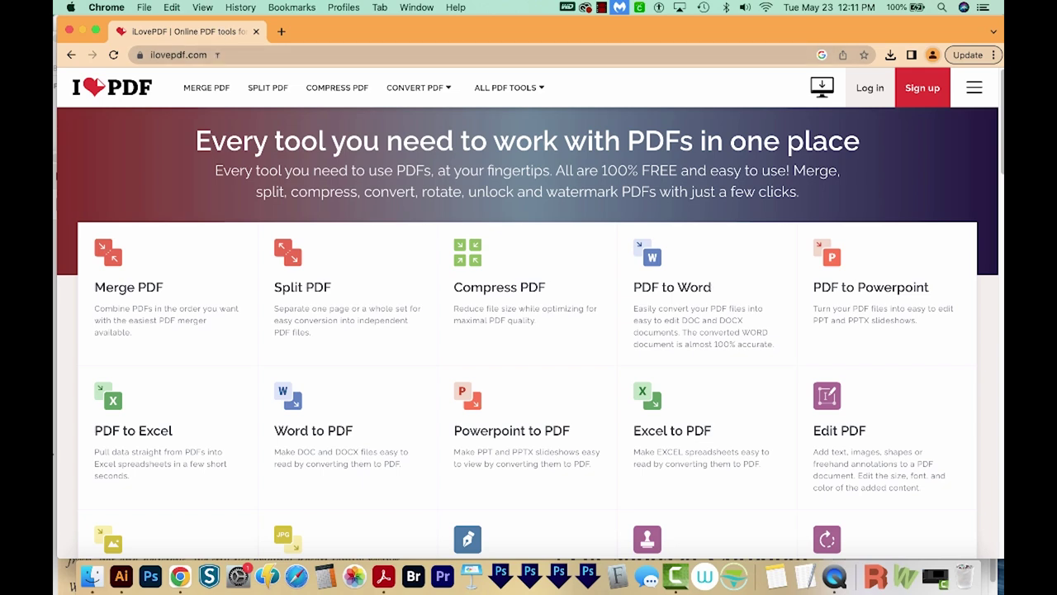
Step: Compress Menu.pdf with iLovePDF's recommended level to 2.91 MB and download Menu_compressed.pdf
{"action": "left_click", "coordinate": [461, 262]}
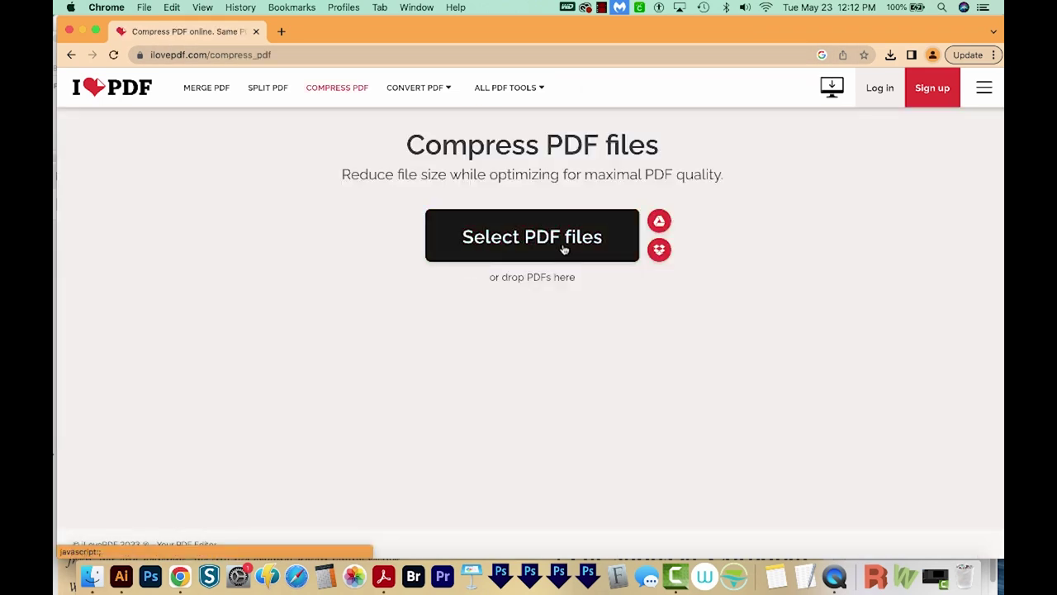
{"action": "left_click", "coordinate": [564, 248]}
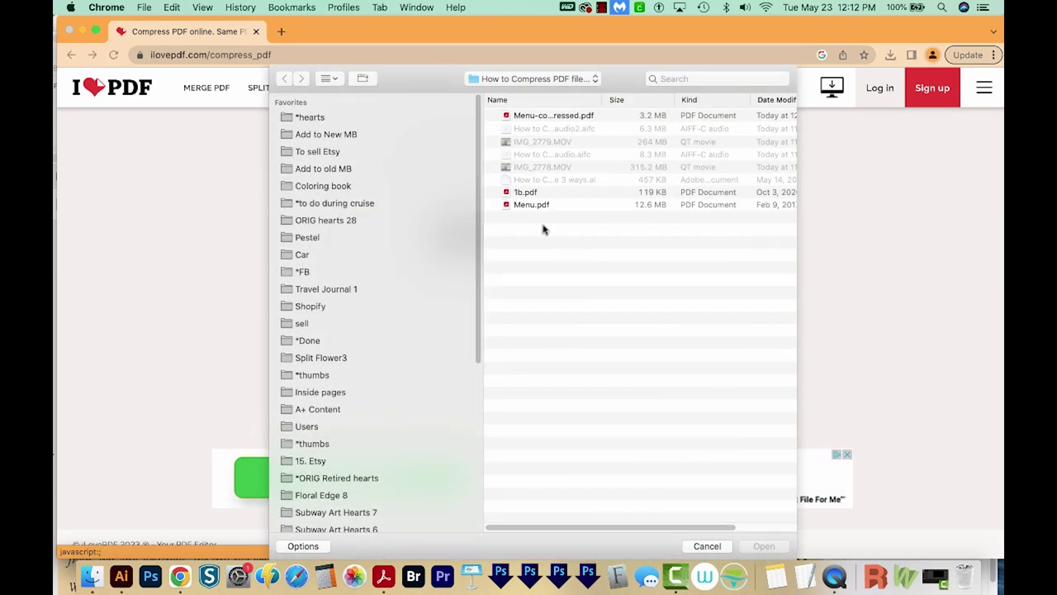
{"action": "left_click", "coordinate": [558, 205]}
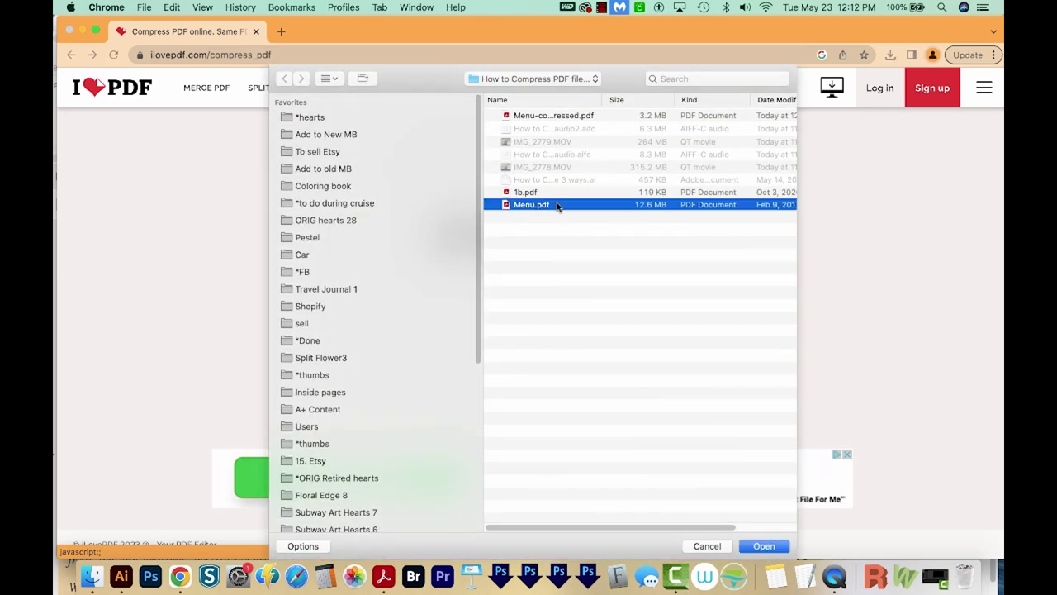
{"action": "left_click", "coordinate": [765, 547]}
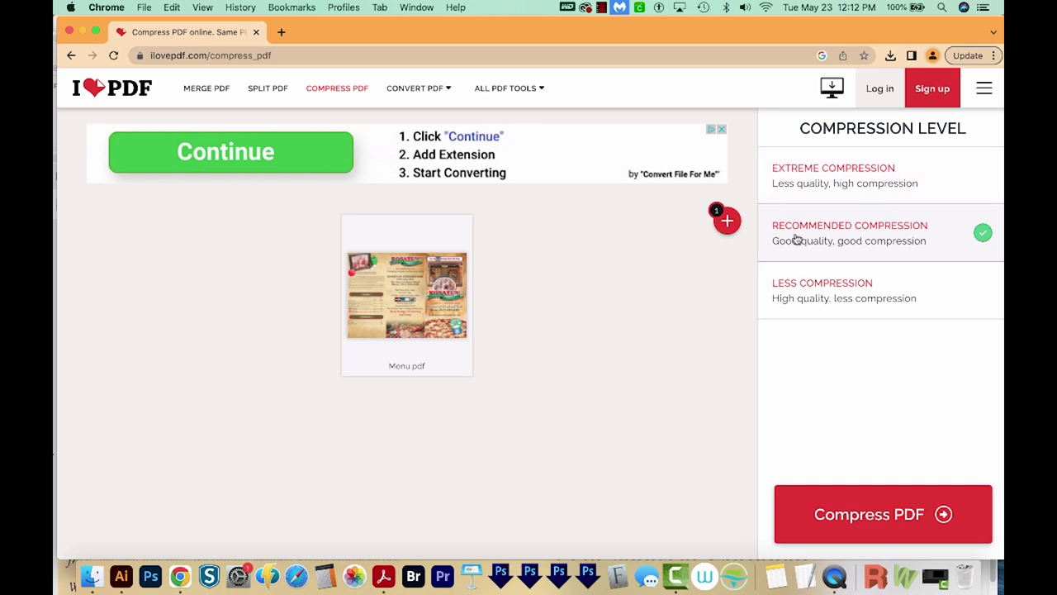
{"action": "left_click", "coordinate": [856, 515]}
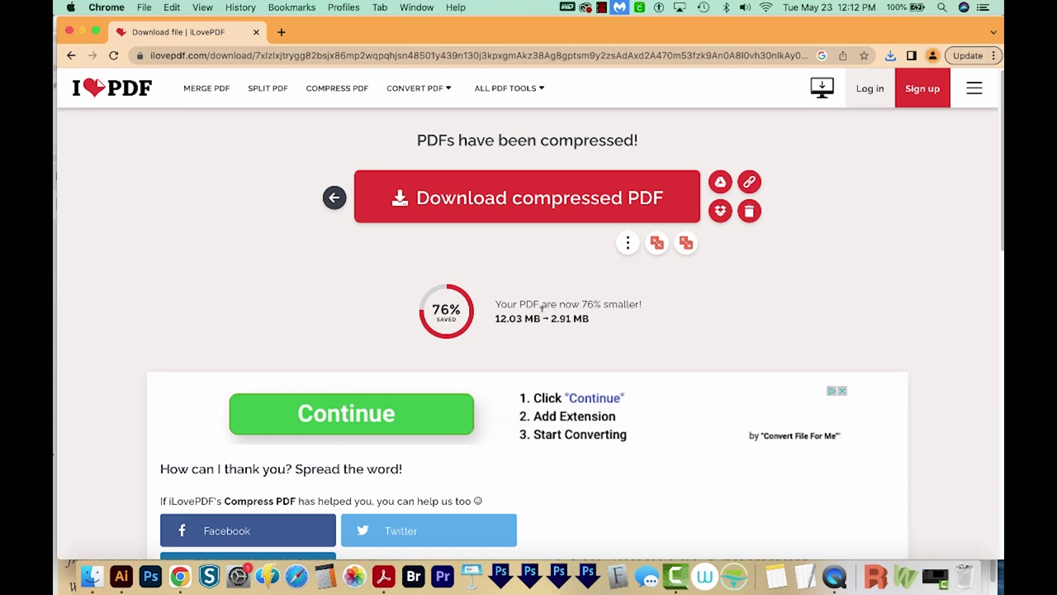
{"action": "left_click", "coordinate": [506, 202]}
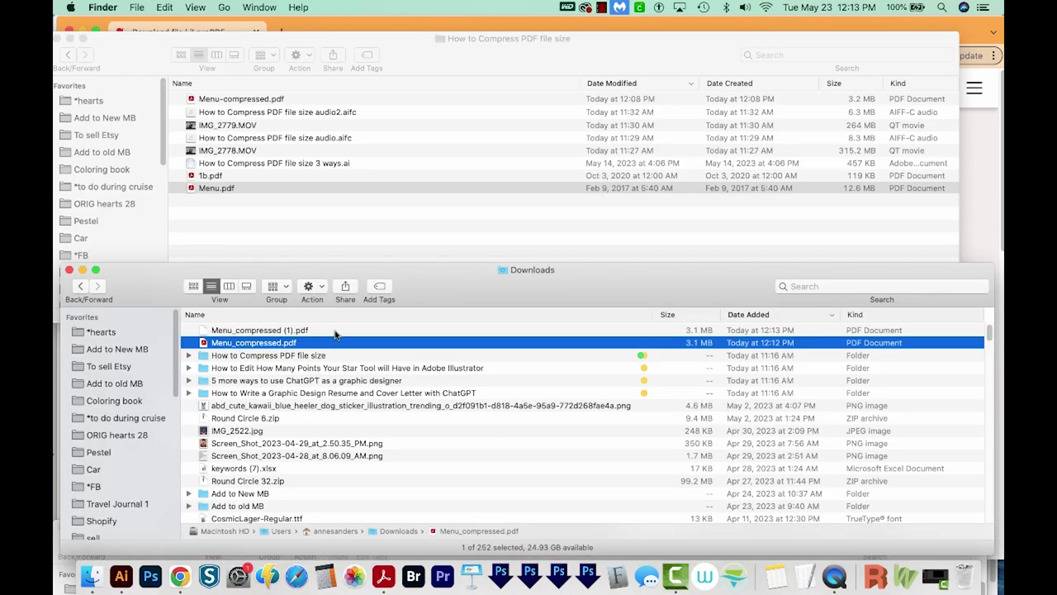
Step: Open Menu_compressed (1).pdf in Acrobat and compare it with the original Menu.pdf tab
{"action": "left_click", "coordinate": [335, 330]}
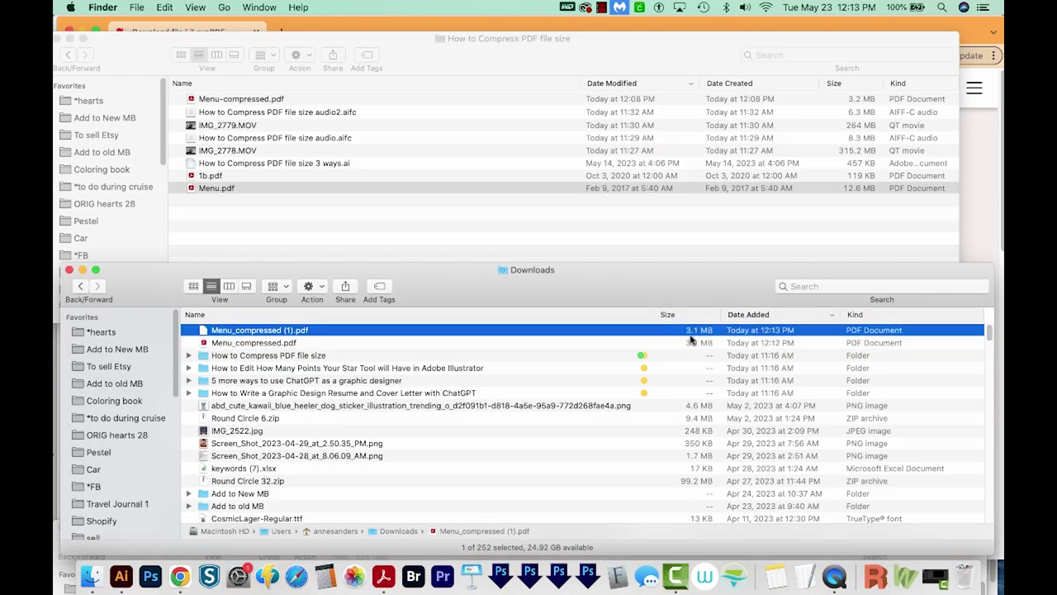
{"action": "left_click", "coordinate": [965, 192]}
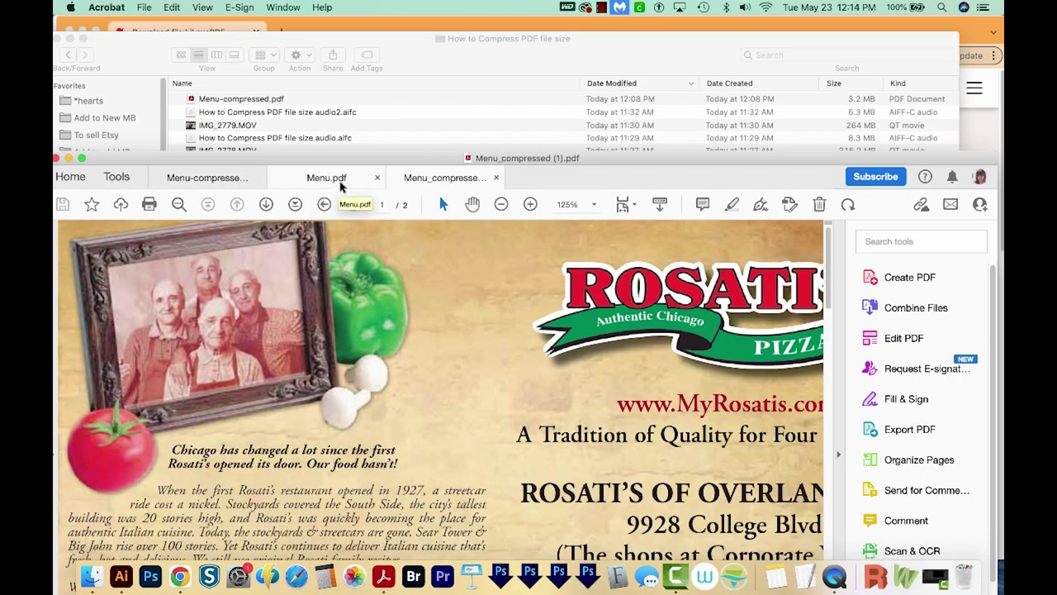
{"action": "left_click", "coordinate": [342, 184]}
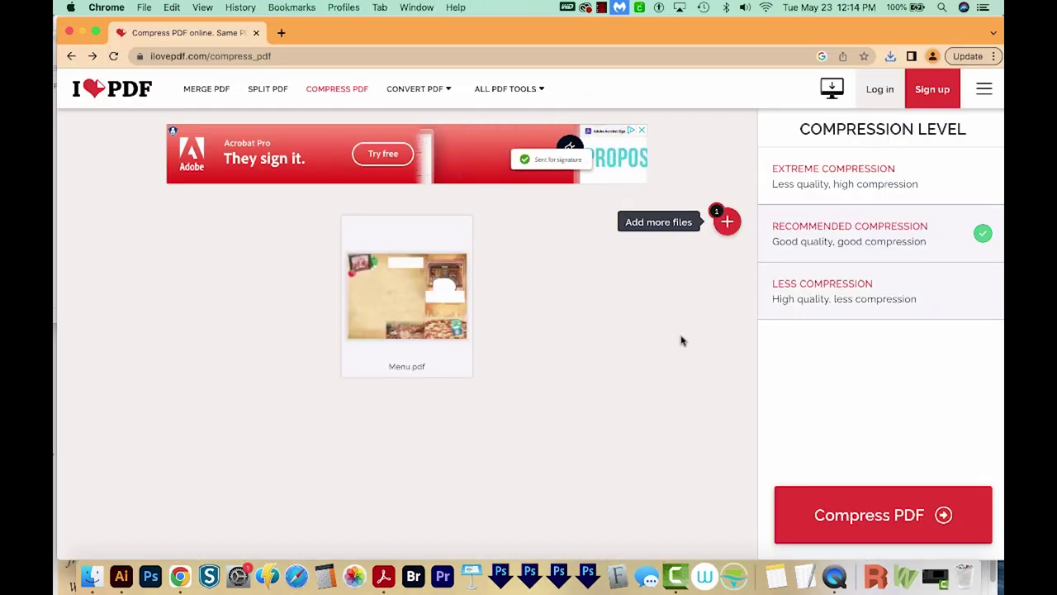
Step: Recompress Menu.pdf with Extreme Compression, shrinking it 94% to 786.37 KB
{"action": "left_click", "coordinate": [843, 180]}
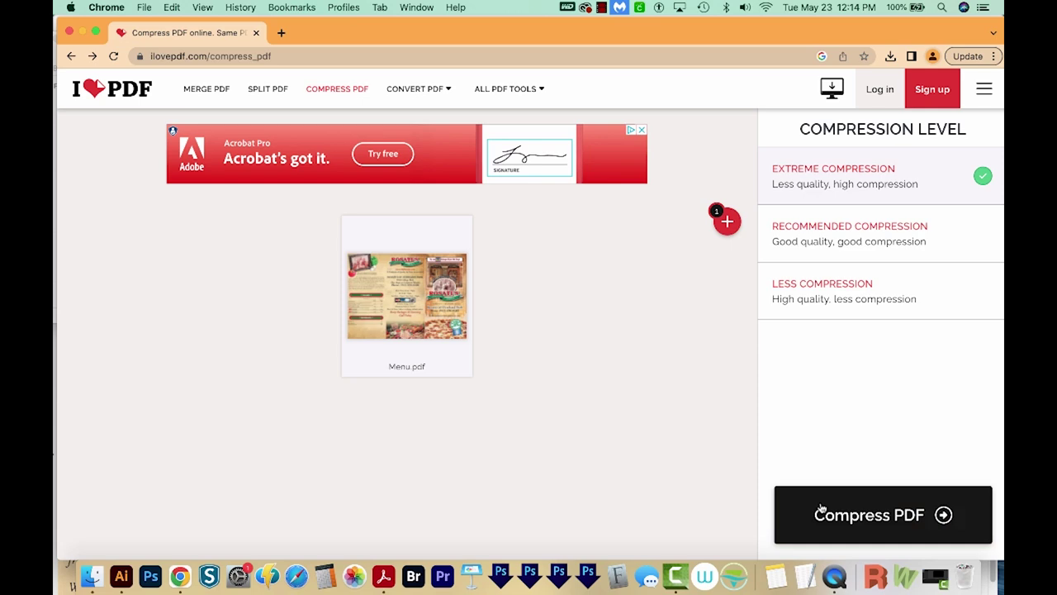
{"action": "left_click", "coordinate": [859, 510]}
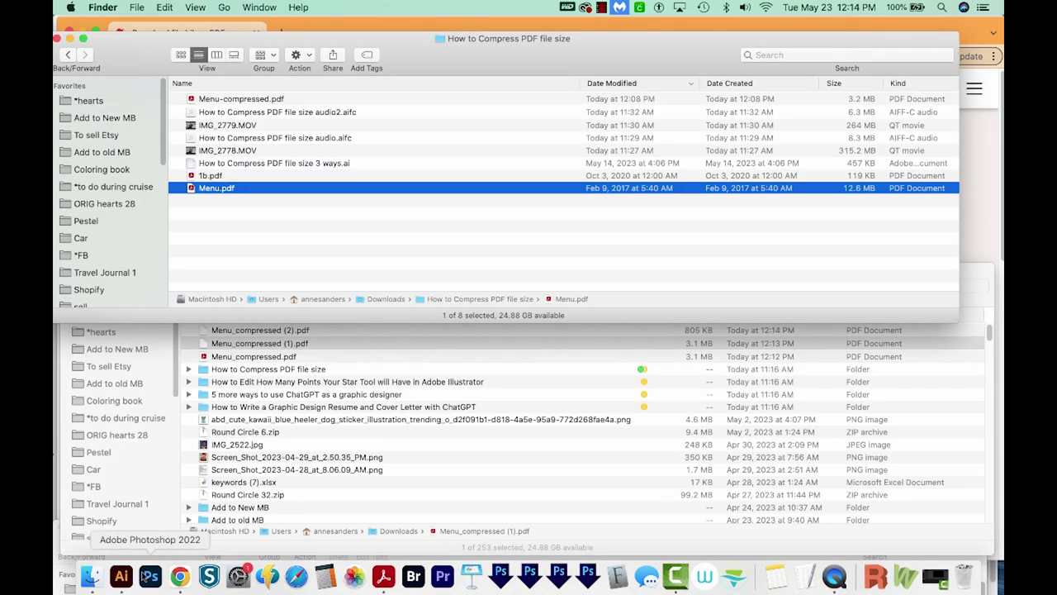
Step: Open the 805 KB Menu_compressed (2).pdf in Acrobat and flip between it and Menu.pdf
{"action": "left_click", "coordinate": [385, 355]}
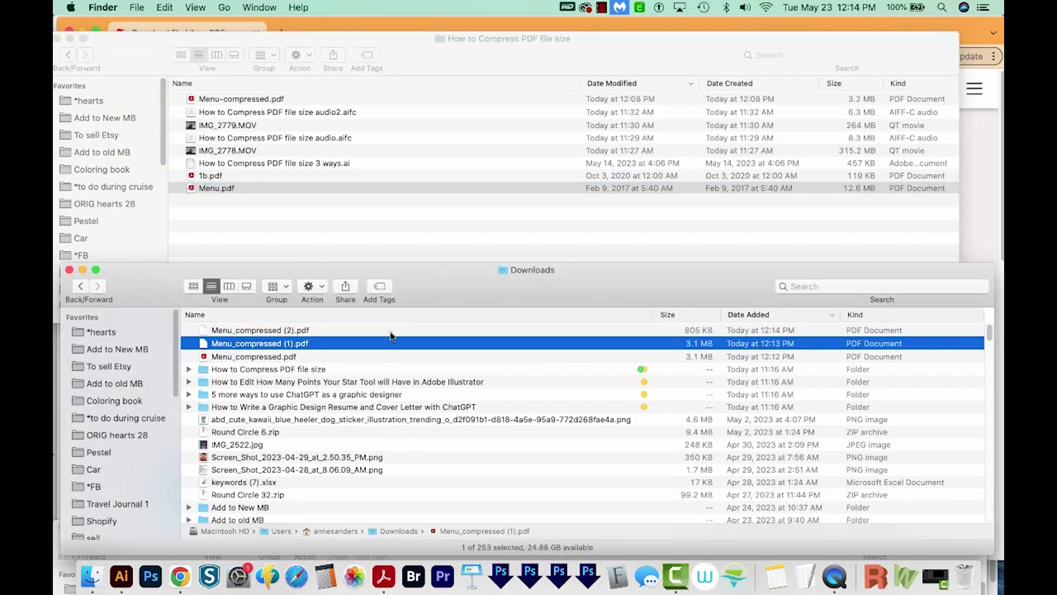
{"action": "left_click", "coordinate": [402, 329]}
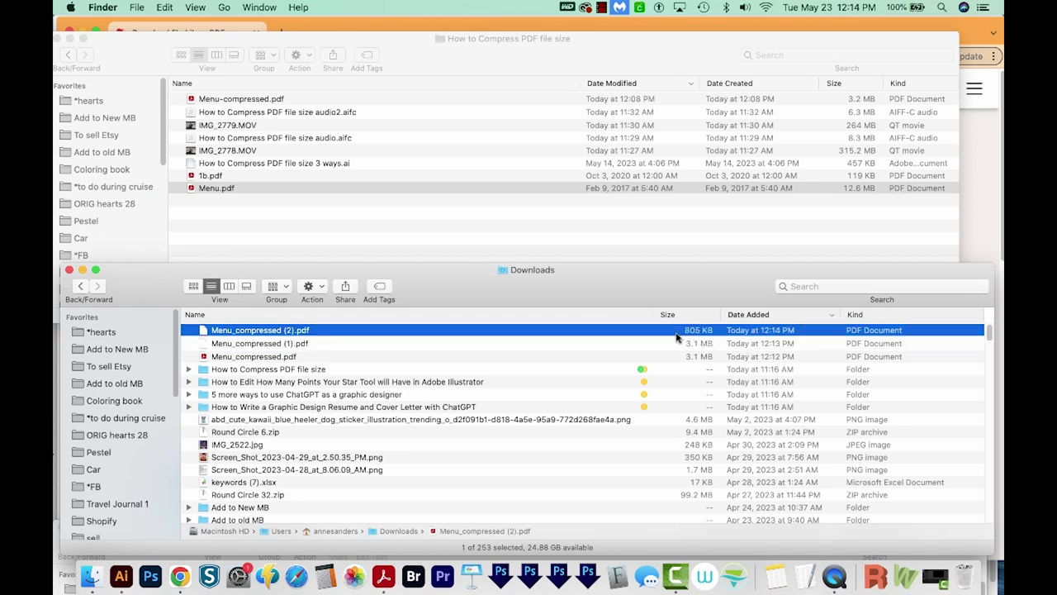
{"action": "left_click_drag", "start_coordinate": [240, 343], "coordinate": [383, 576]}
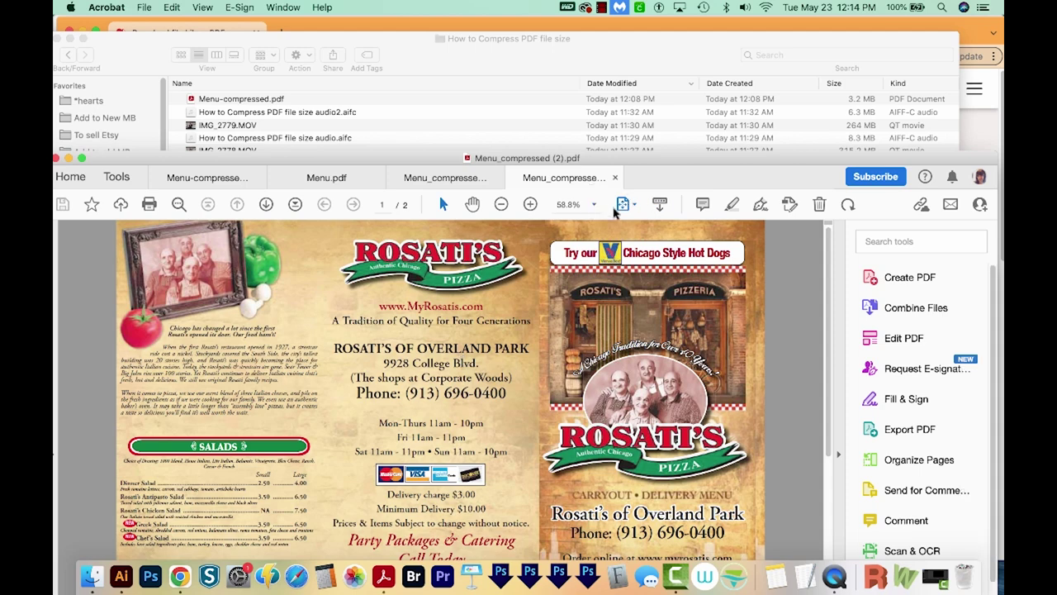
{"action": "left_click", "coordinate": [334, 178]}
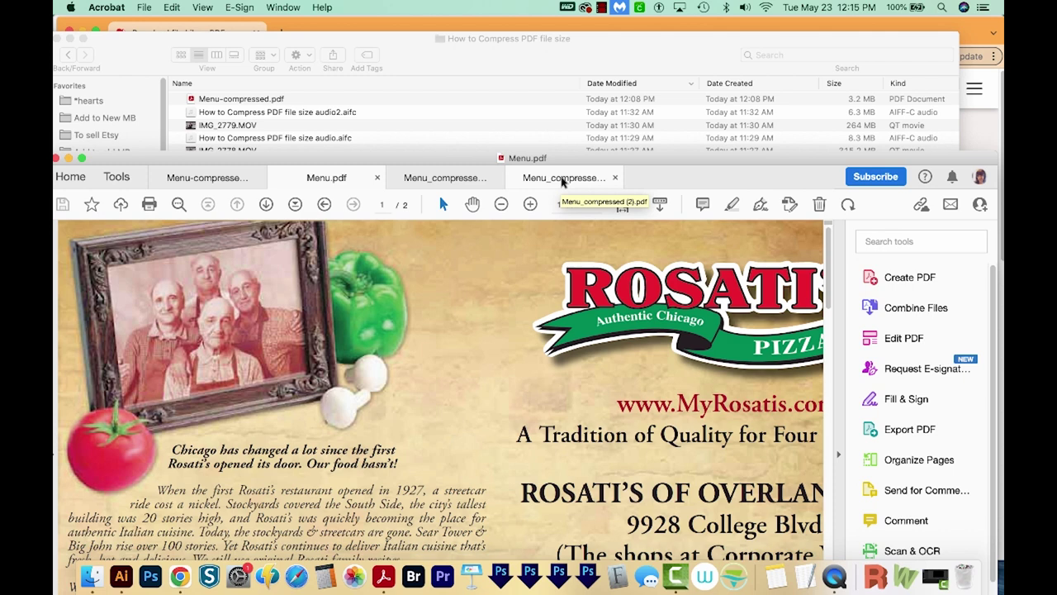
{"action": "left_click", "coordinate": [562, 180]}
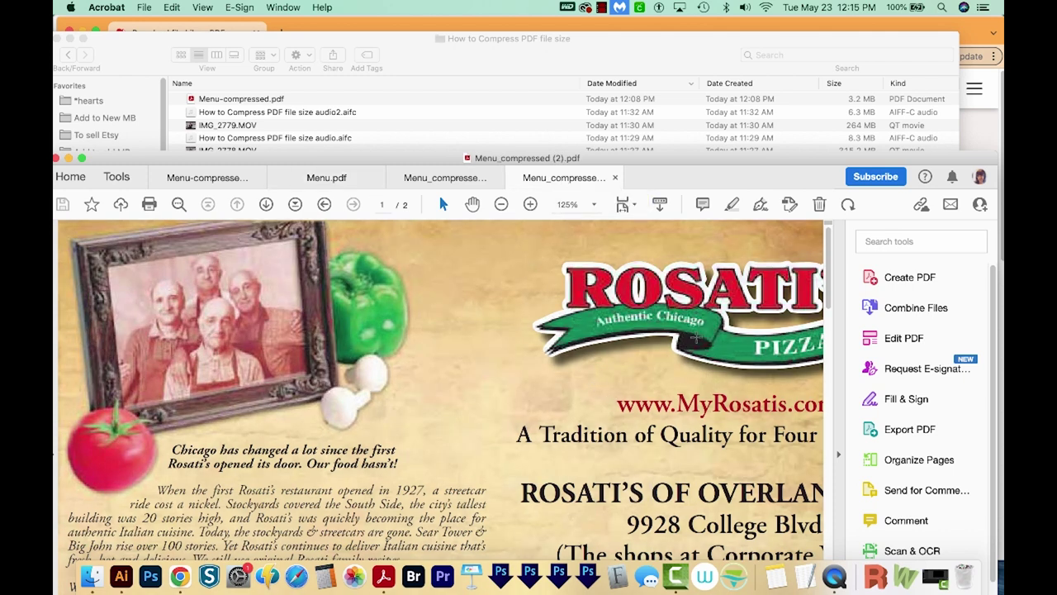
{"action": "left_click", "coordinate": [348, 187]}
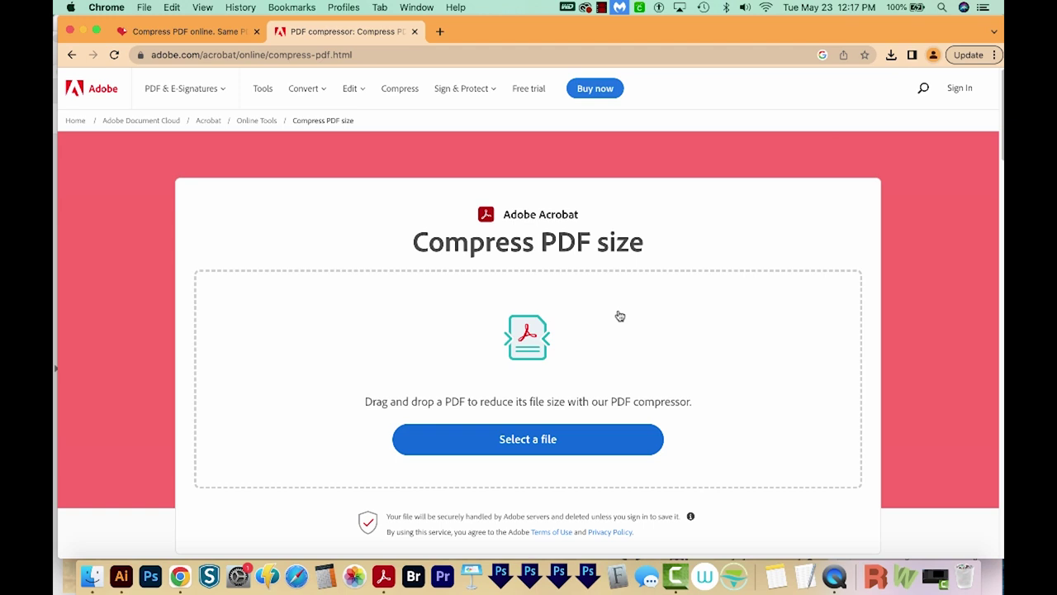
Step: Upload the original 12.03 MB Menu.pdf to Acrobat online's compress tool
{"action": "left_click", "coordinate": [509, 444]}
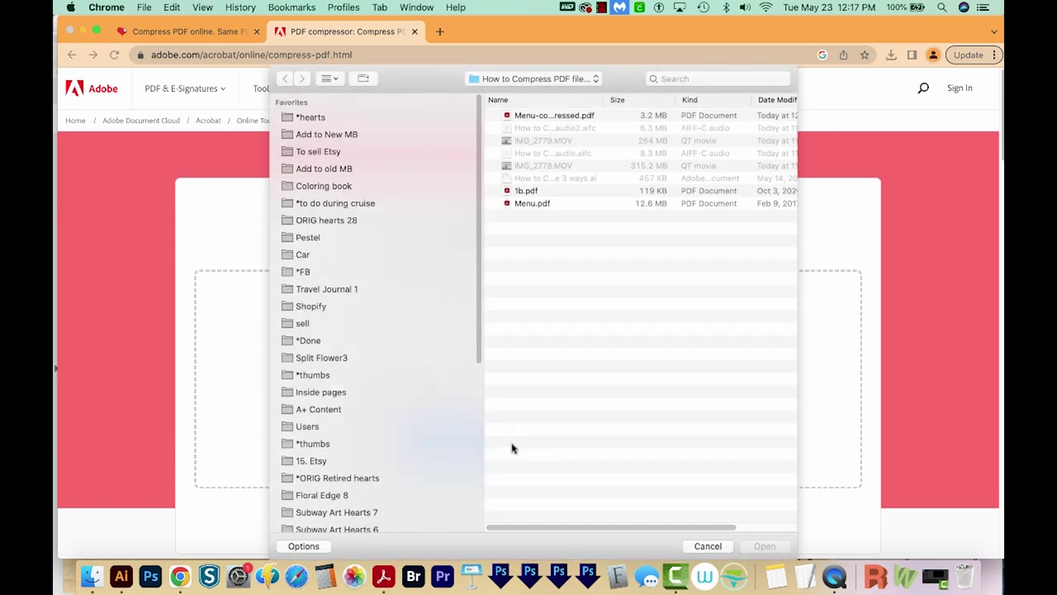
{"action": "left_click", "coordinate": [538, 203]}
{"action": "key", "text": "Return"}
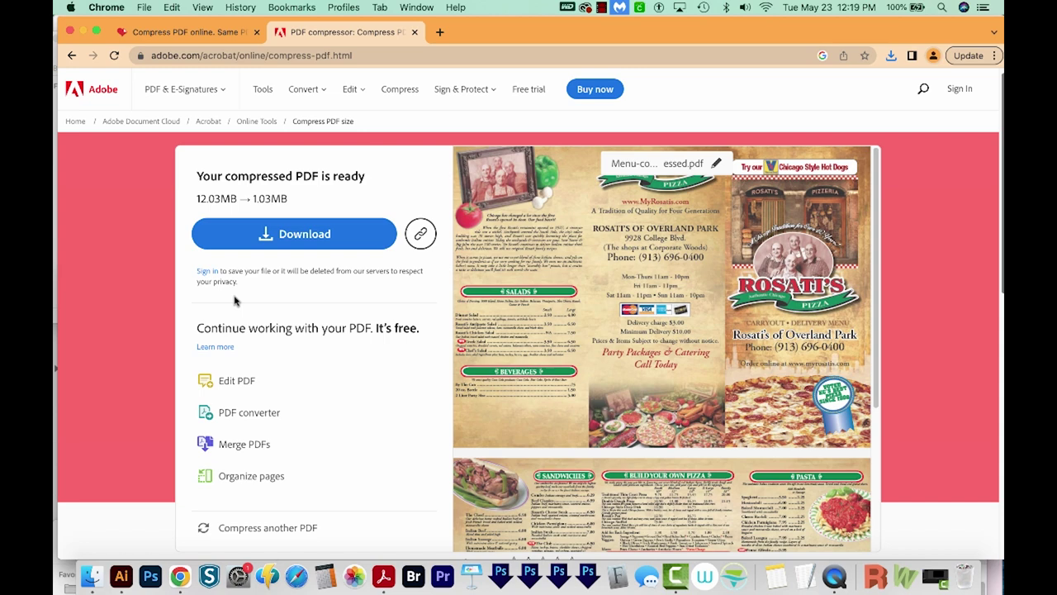
Step: Open the 1.1 MB Menu-compressed.pdf in Acrobat, select the text 'ROSATI’S OF', and compare with Menu.pdf
{"action": "left_click", "coordinate": [329, 250]}
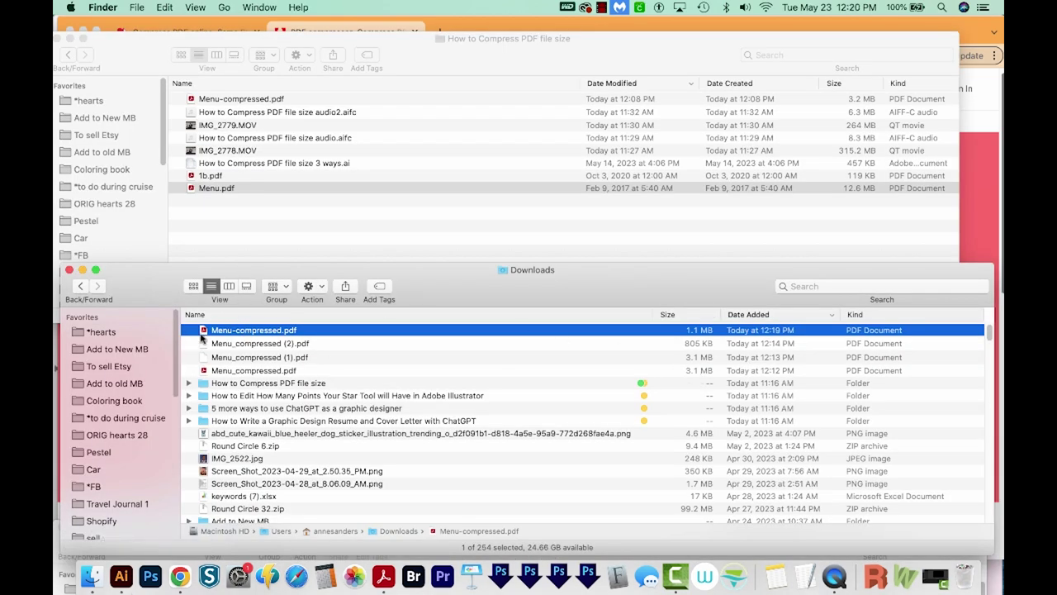
{"action": "left_click_drag", "start_coordinate": [208, 339], "coordinate": [382, 576]}
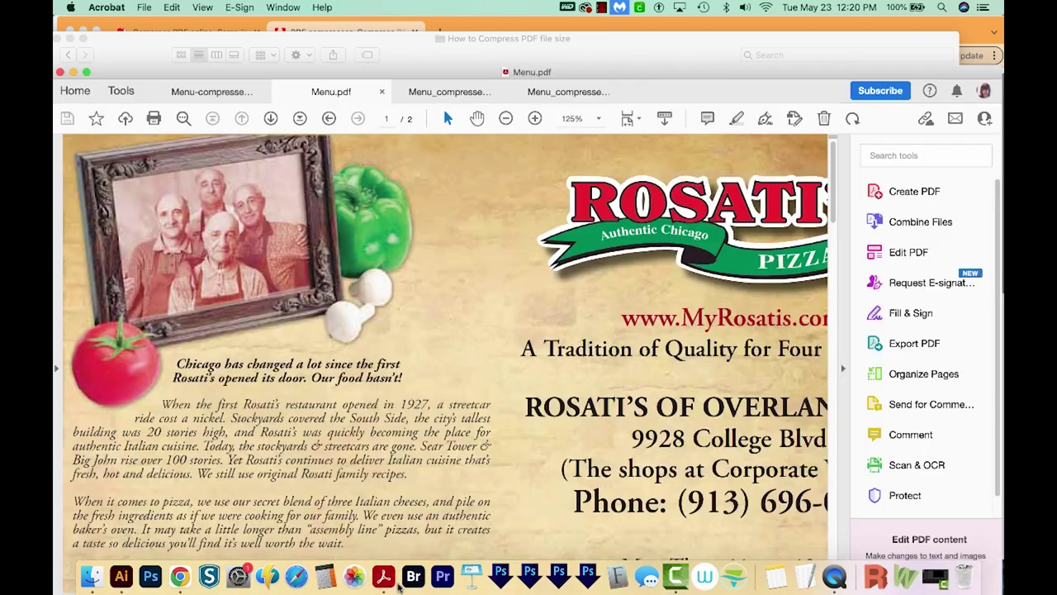
{"action": "left_click_drag", "start_coordinate": [601, 404], "coordinate": [696, 399]}
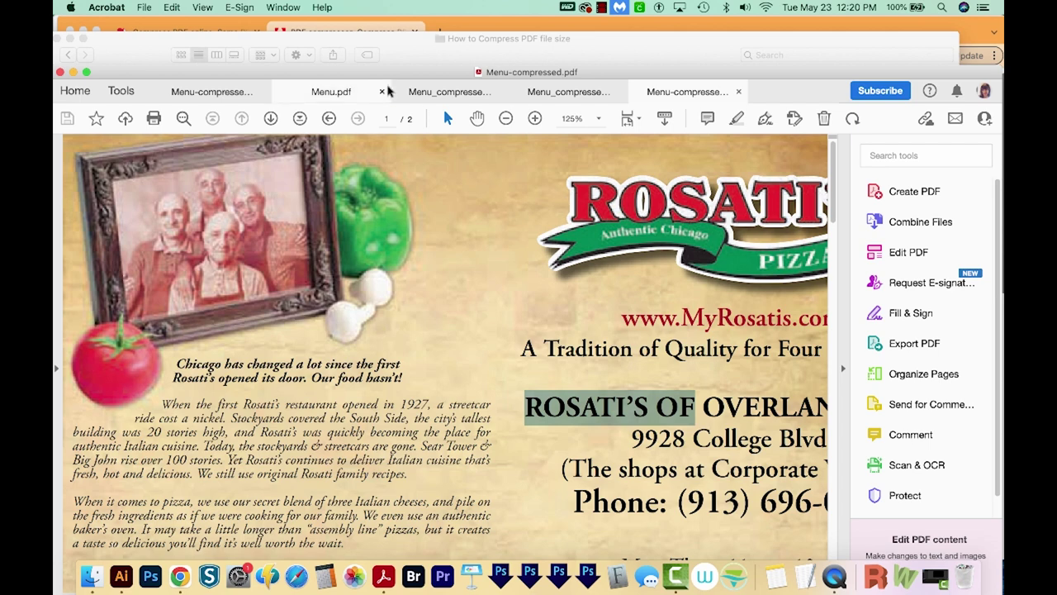
{"action": "left_click", "coordinate": [341, 94]}
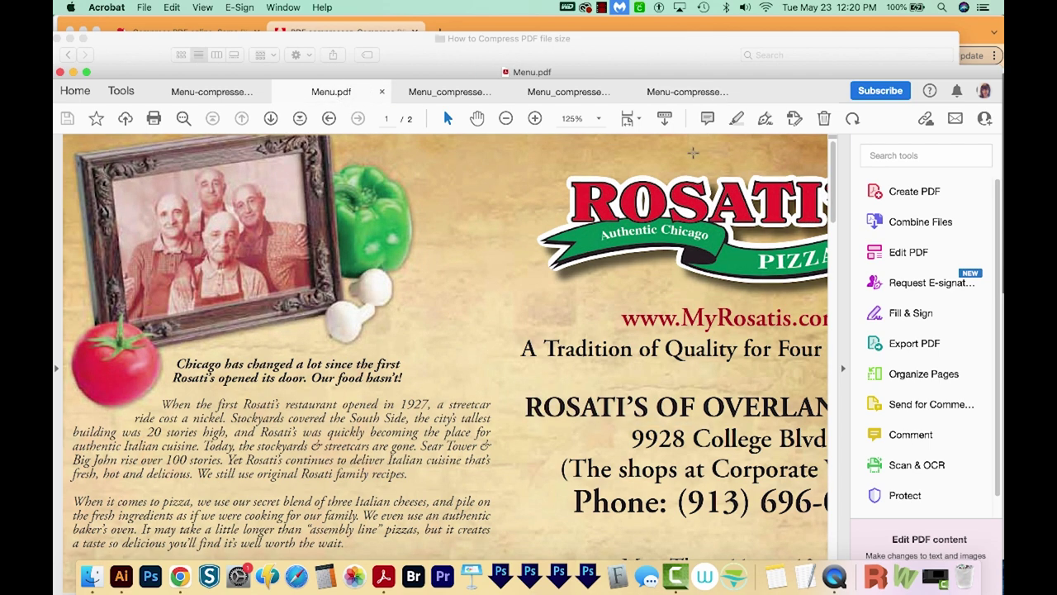
{"action": "left_click", "coordinate": [671, 91]}
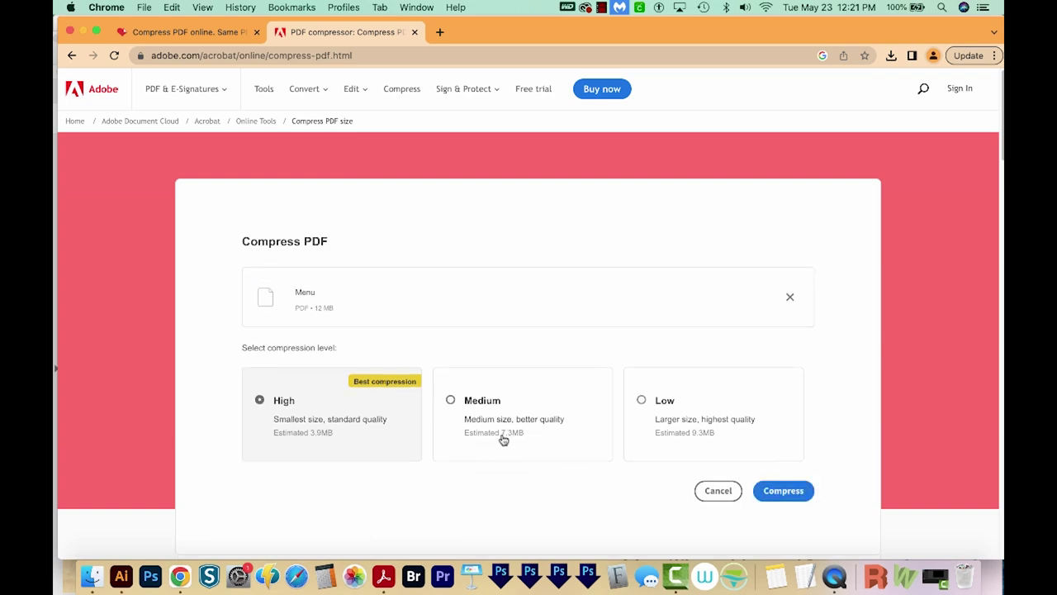
Step: Choose Medium compression, start compressing, and sign in with an Adobe account e-mail address
{"action": "left_click", "coordinate": [450, 400]}
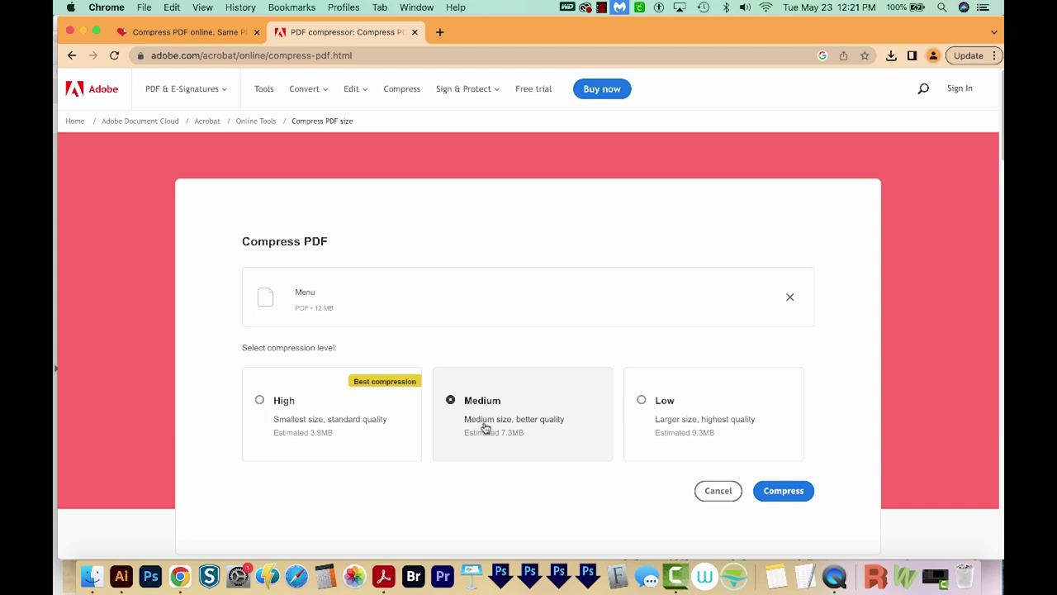
{"action": "left_click", "coordinate": [793, 494]}
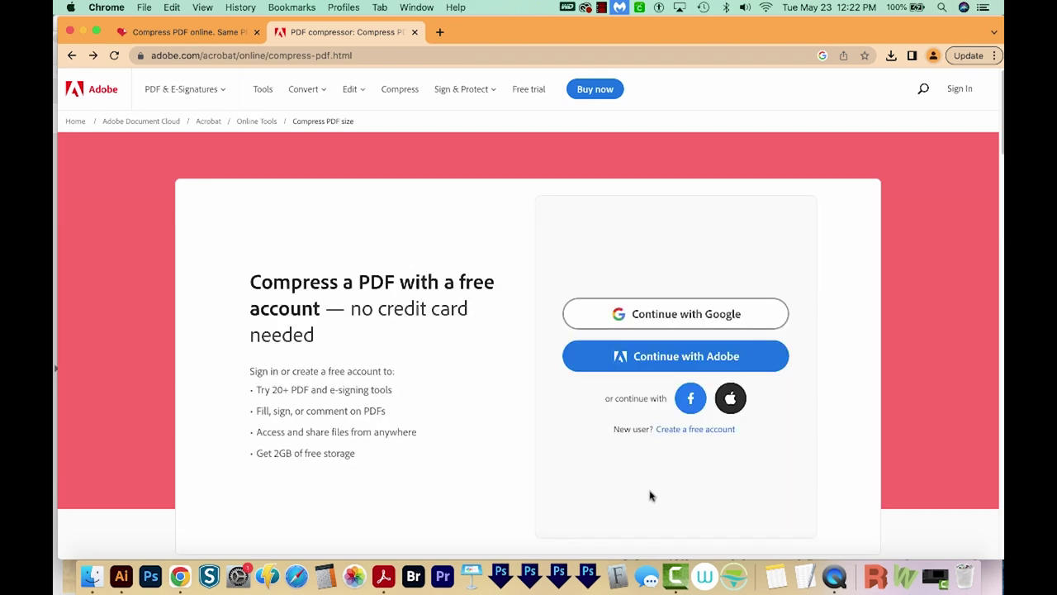
{"action": "left_click", "coordinate": [661, 358]}
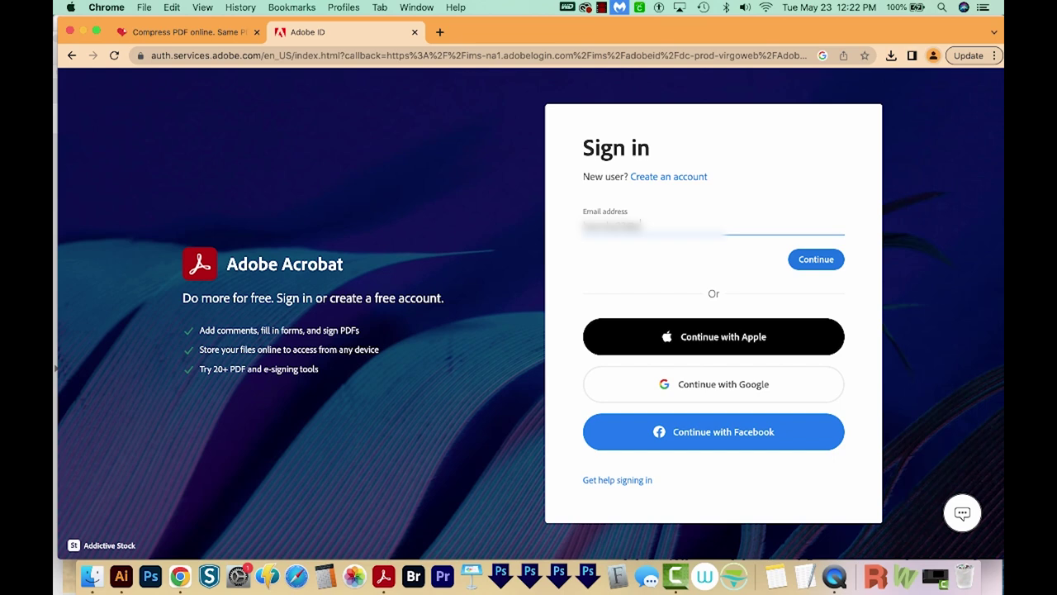
{"action": "type", "text": "@gmail.com"}
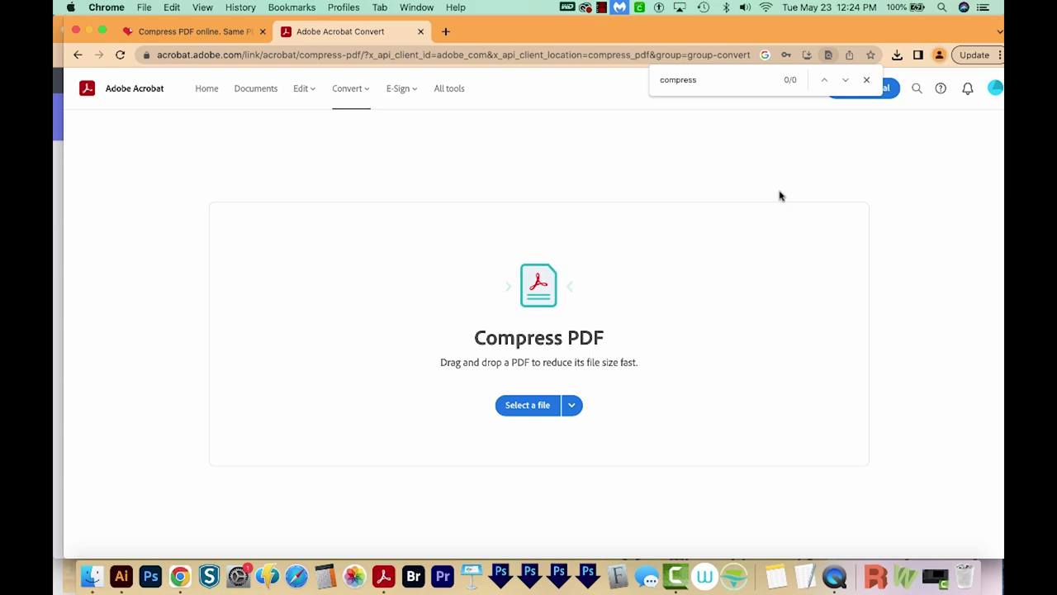
Step: Compress Menu.pdf at Medium level in Acrobat online, shrinking it from 12.03 MB to 4.43 MB
{"action": "mouse_move", "coordinate": [354, 91]}
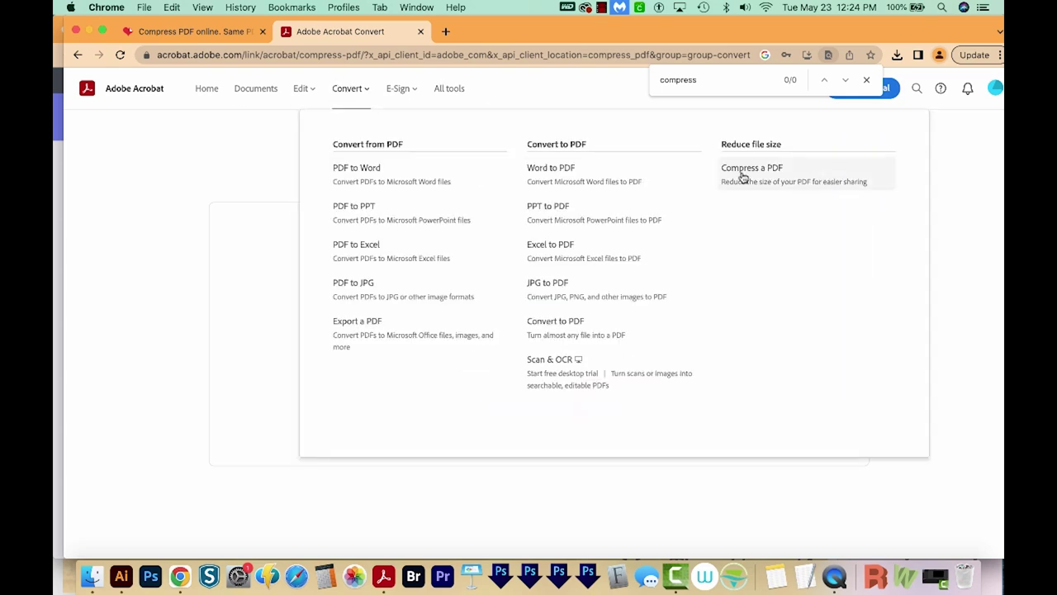
{"action": "left_click", "coordinate": [540, 411]}
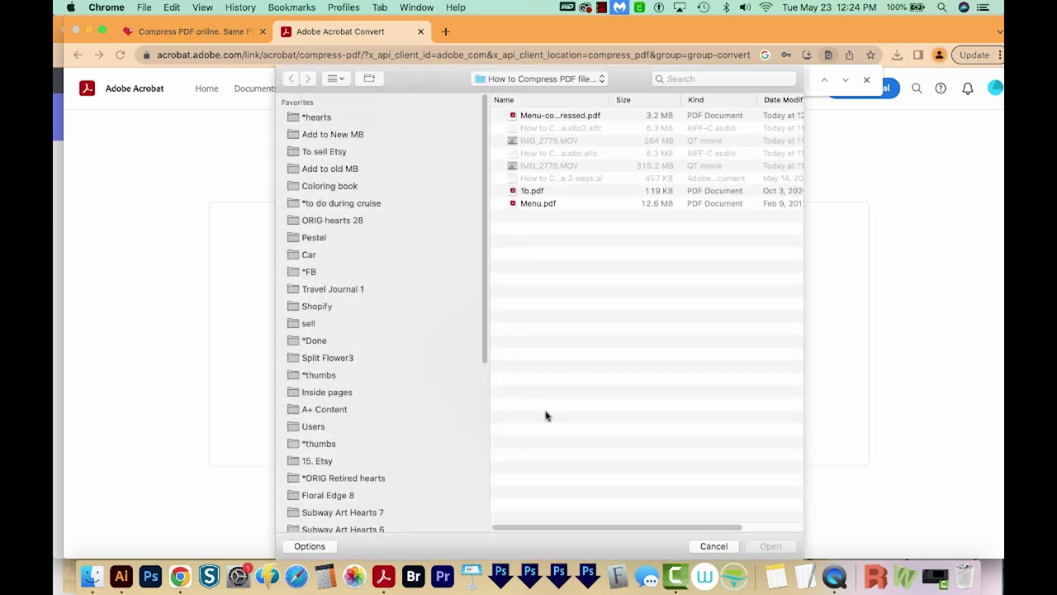
{"action": "double_click", "coordinate": [529, 117]}
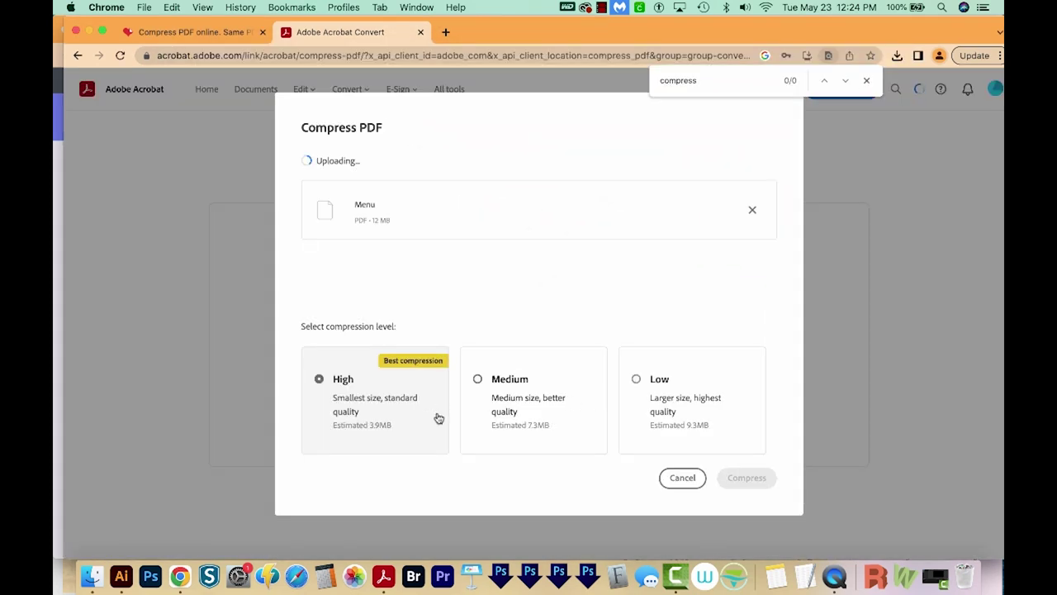
{"action": "left_click", "coordinate": [481, 385]}
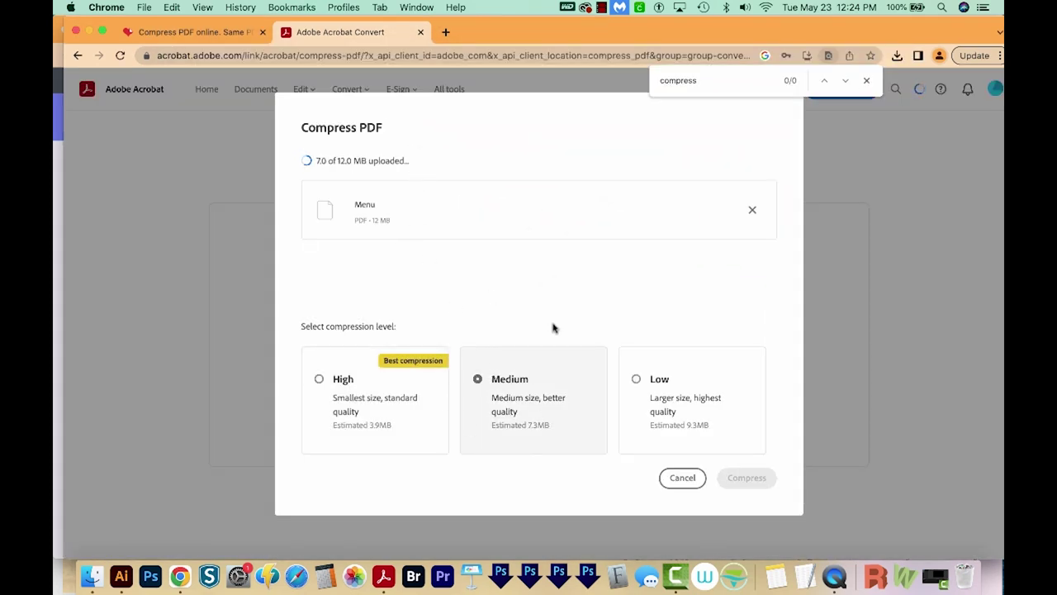
{"action": "left_click", "coordinate": [741, 479]}
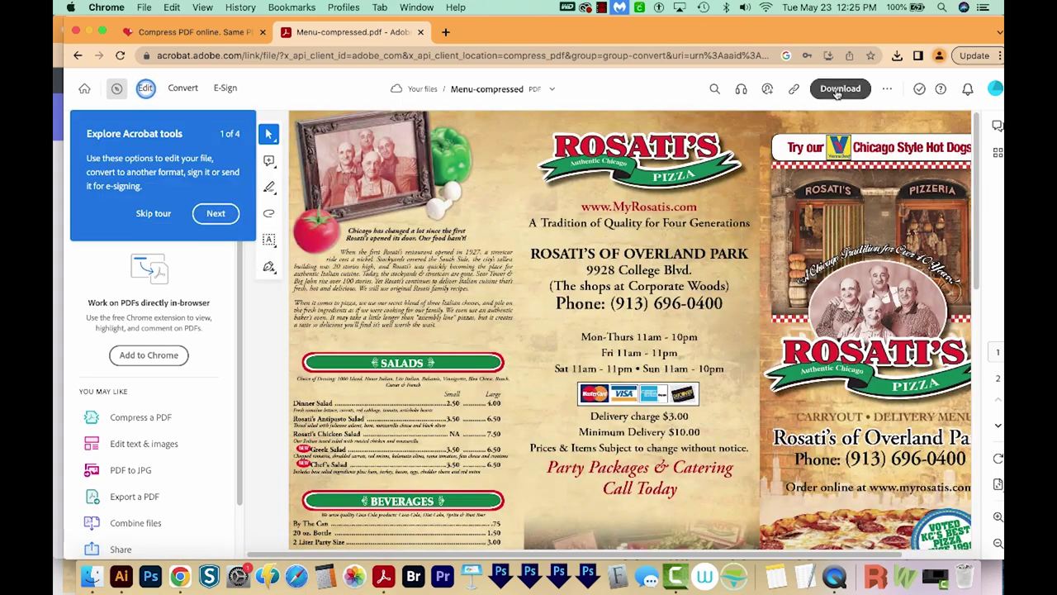
Step: Download the result and select the 4.6 MB Menu-compressed (1).pdf in Finder
{"action": "left_click", "coordinate": [838, 89]}
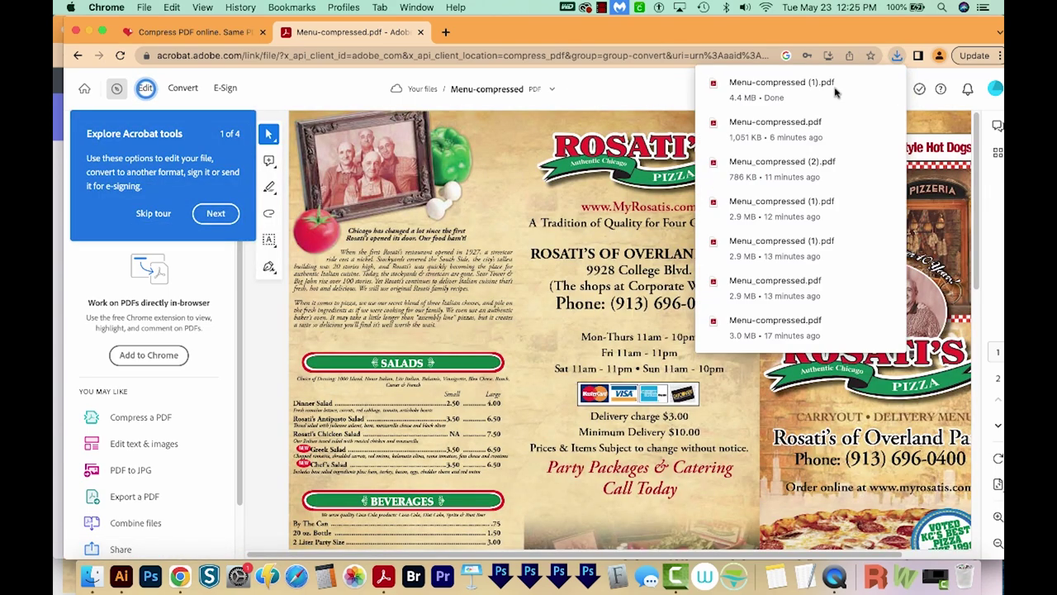
{"action": "left_click", "coordinate": [91, 576]}
{"action": "left_click", "coordinate": [352, 333]}
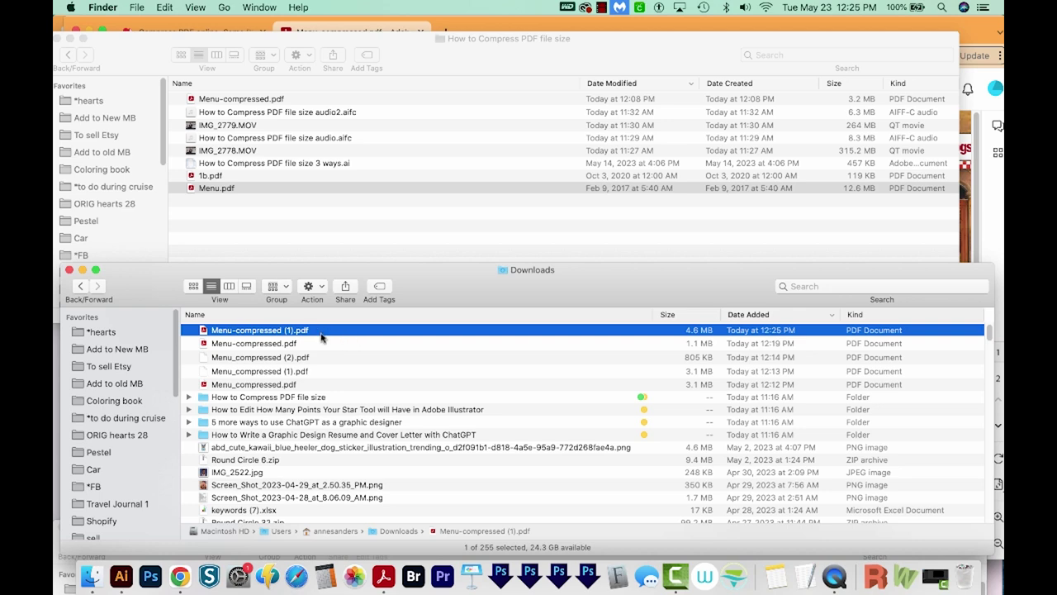
Step: Open the medium-compressed Menu-compressed (1).pdf from Downloads in Adobe Acrobat
{"action": "double_click", "coordinate": [321, 336]}
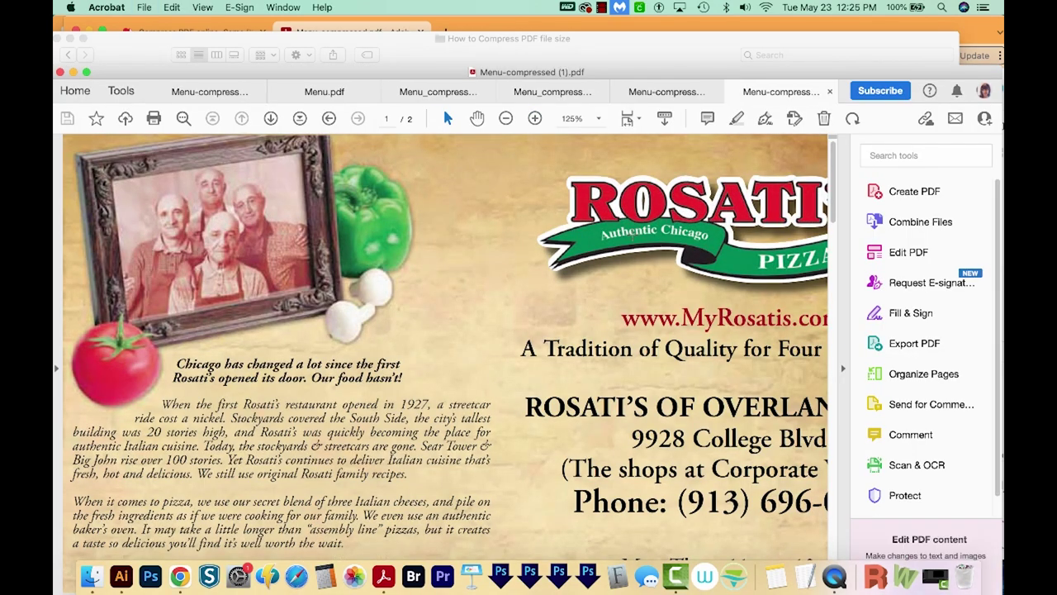